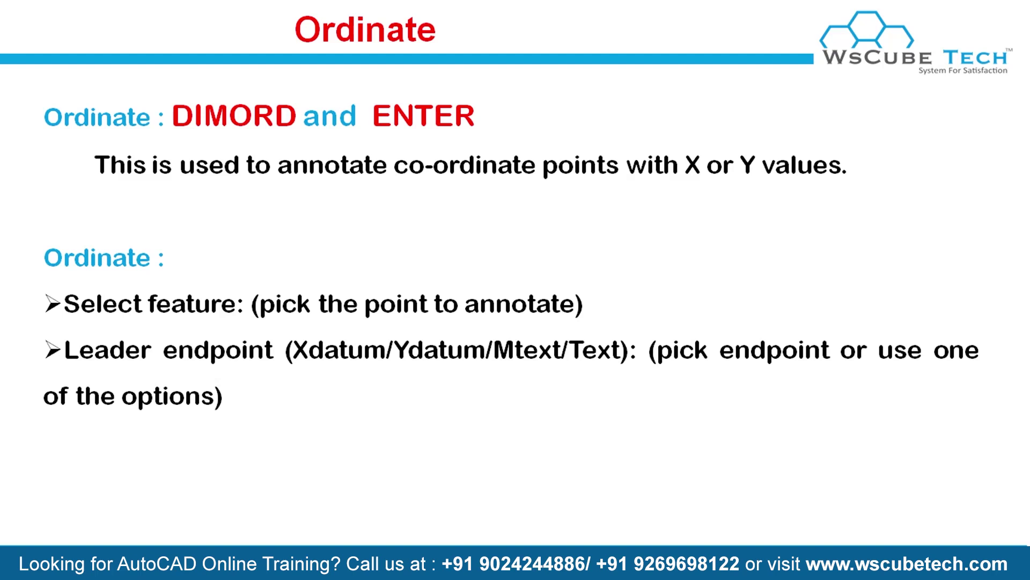
# Leave the WsCube Tech DIMORD slide and bring up the empty AutoCAD 2019 drawing
pyautogui.hotkey('alt', 'Tab')
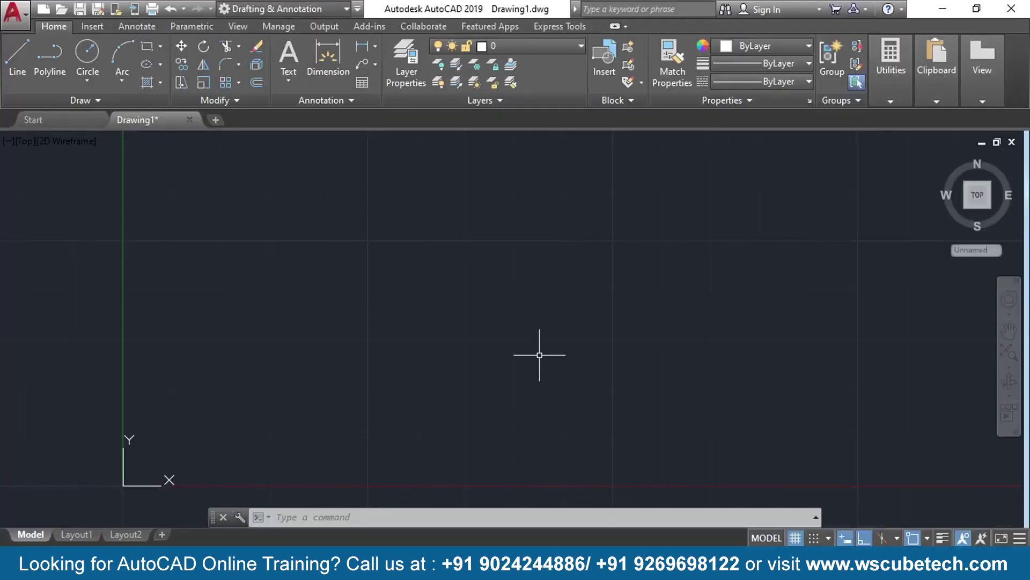
pyautogui.write('dimo')
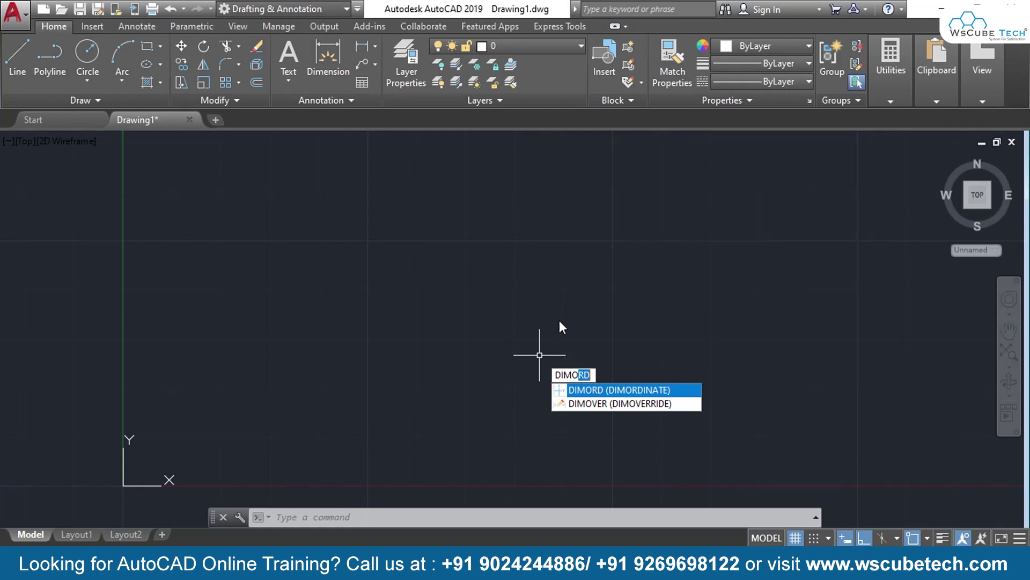
pyautogui.press('Escape')
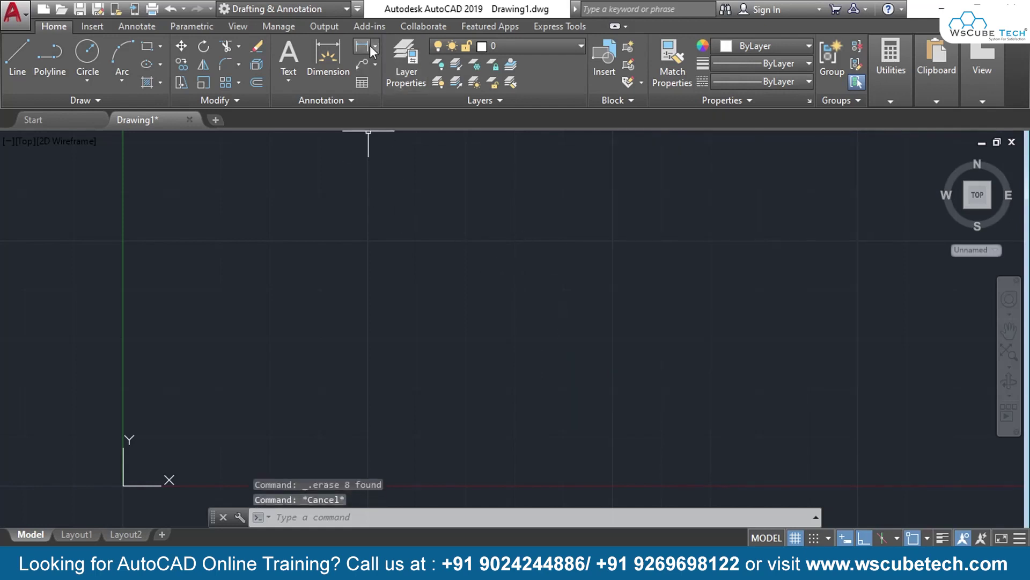
pyautogui.click(375, 47)
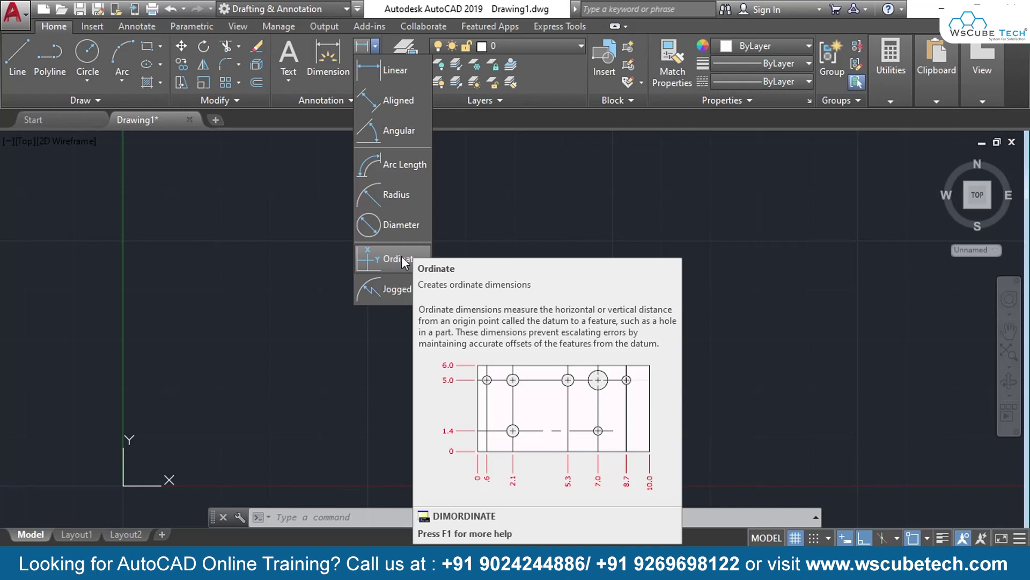
# Dismiss the dimension types list and pan so the origin sits near the centre
pyautogui.click(255, 285)
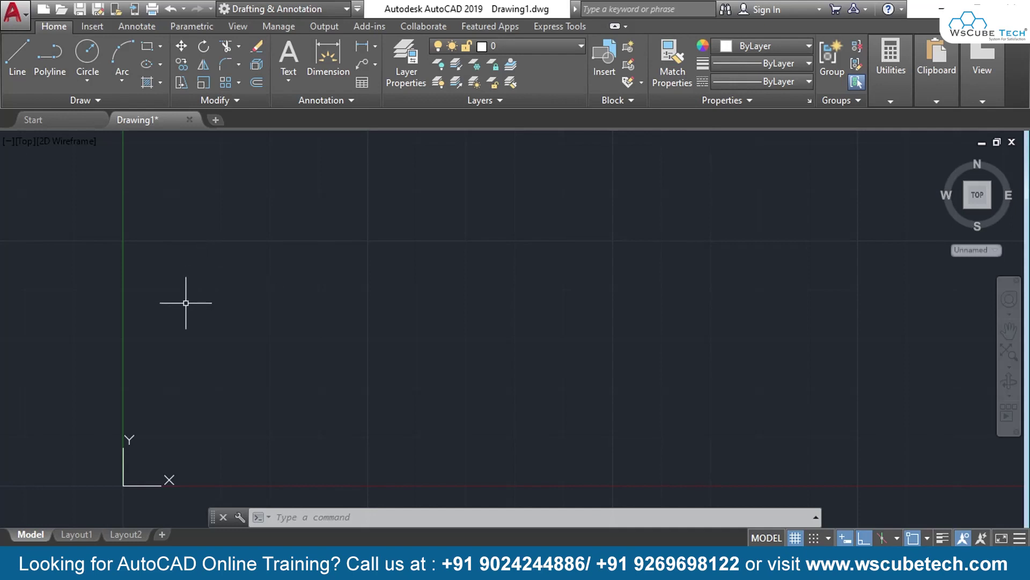
pyautogui.moveTo(189, 309); pyautogui.dragTo(357, 230, button='middle')
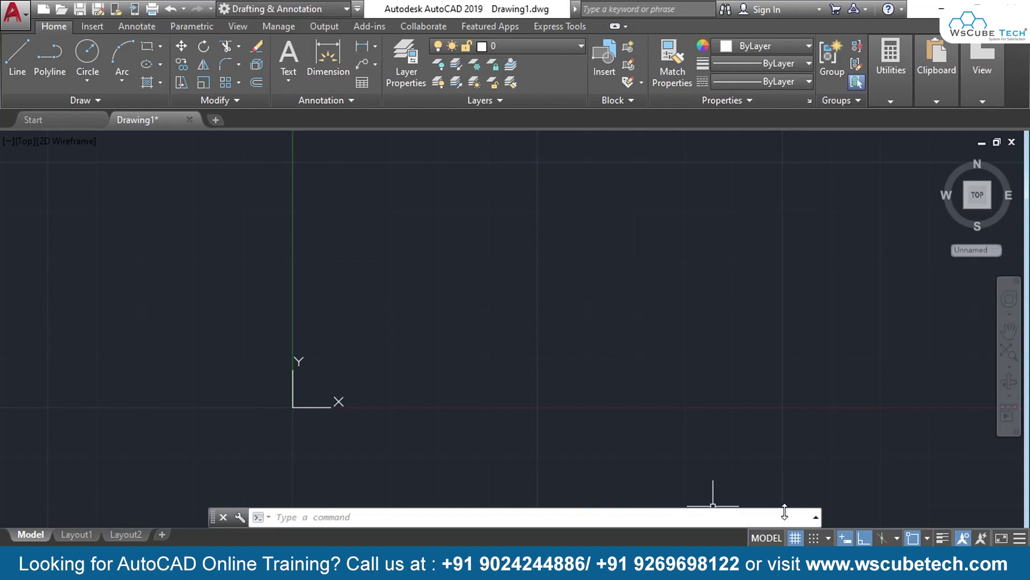
# With Snap on, add horizontal and vertical 2.0 ordinate dimensions to point 2,2
pyautogui.click(814, 537)
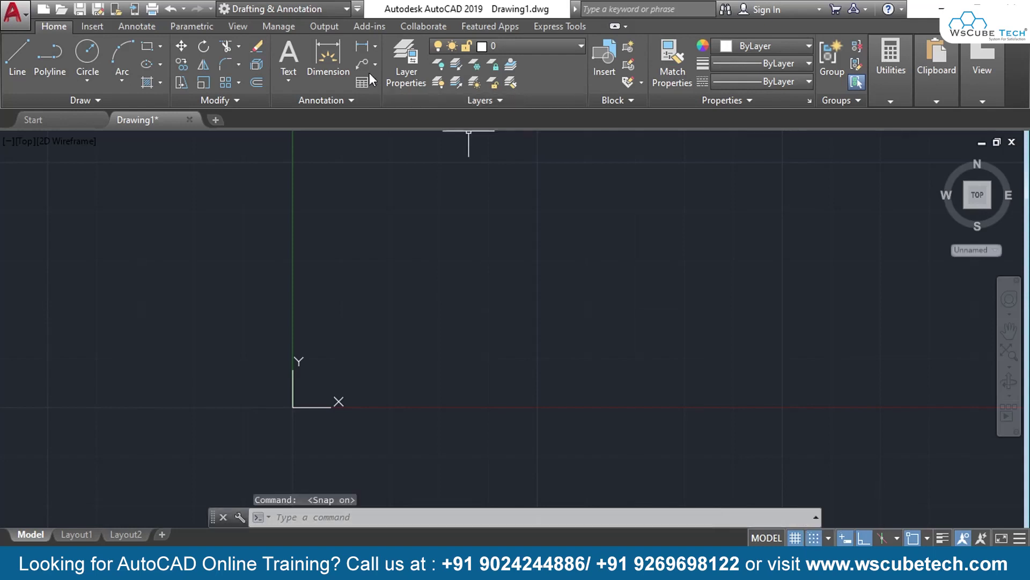
pyautogui.click(377, 47)
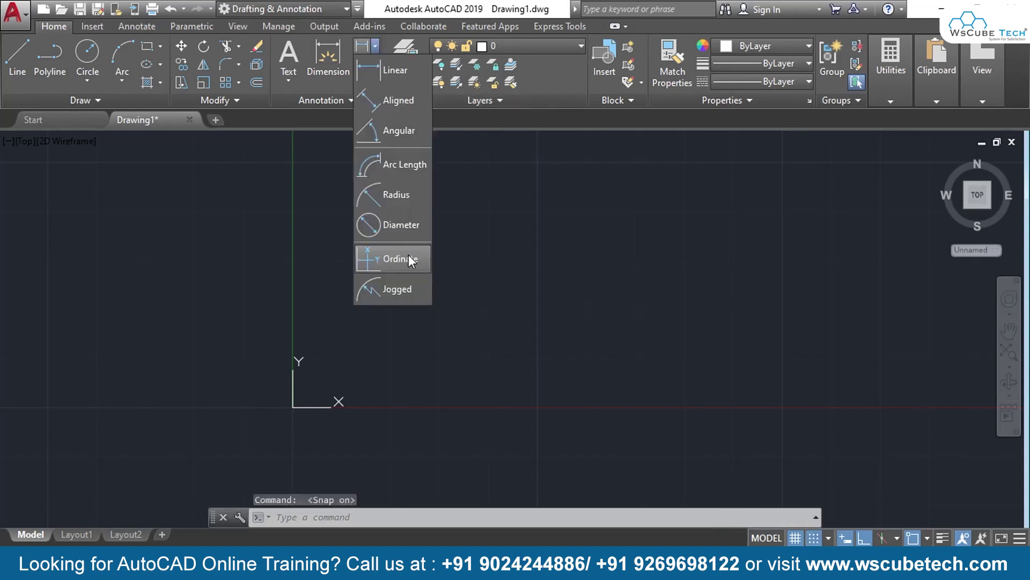
pyautogui.click(411, 261)
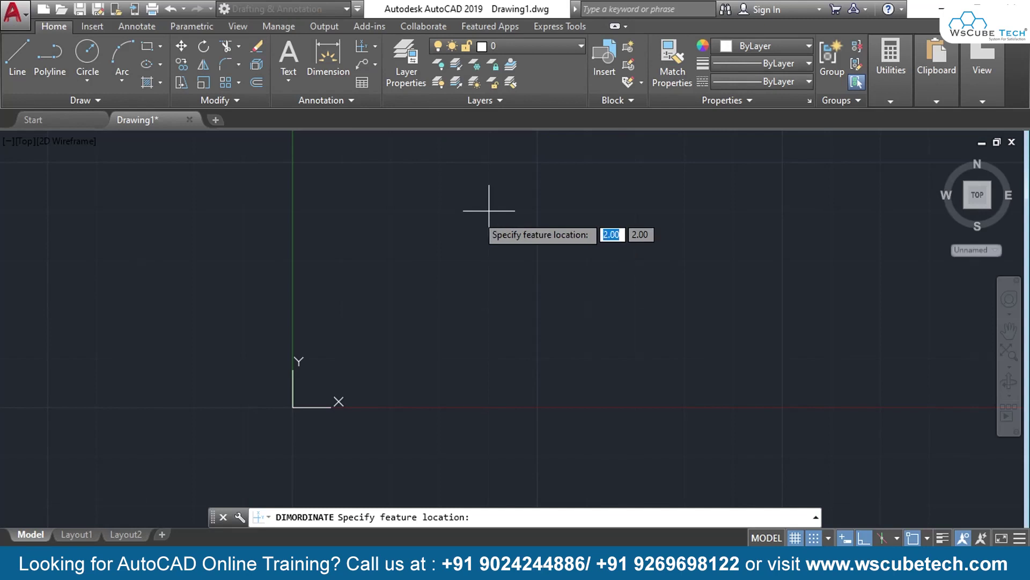
pyautogui.click(489, 211)
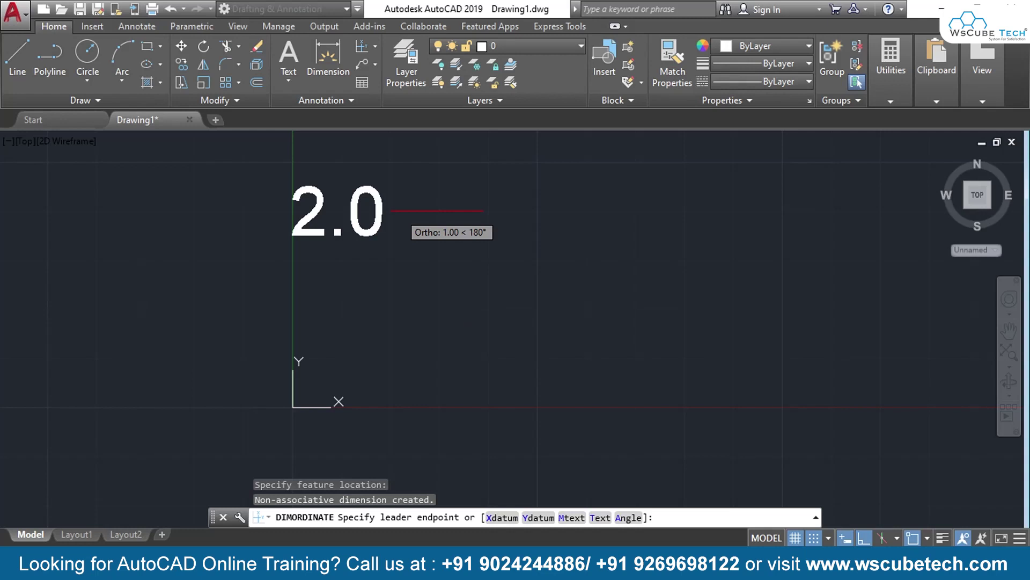
pyautogui.click(342, 211)
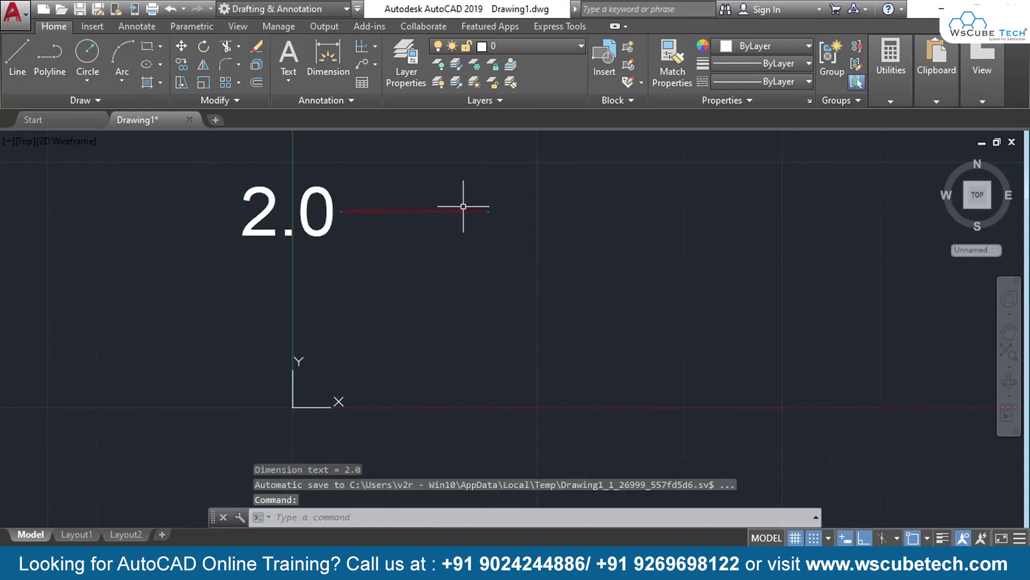
pyautogui.click(365, 46)
pyautogui.click(496, 330)
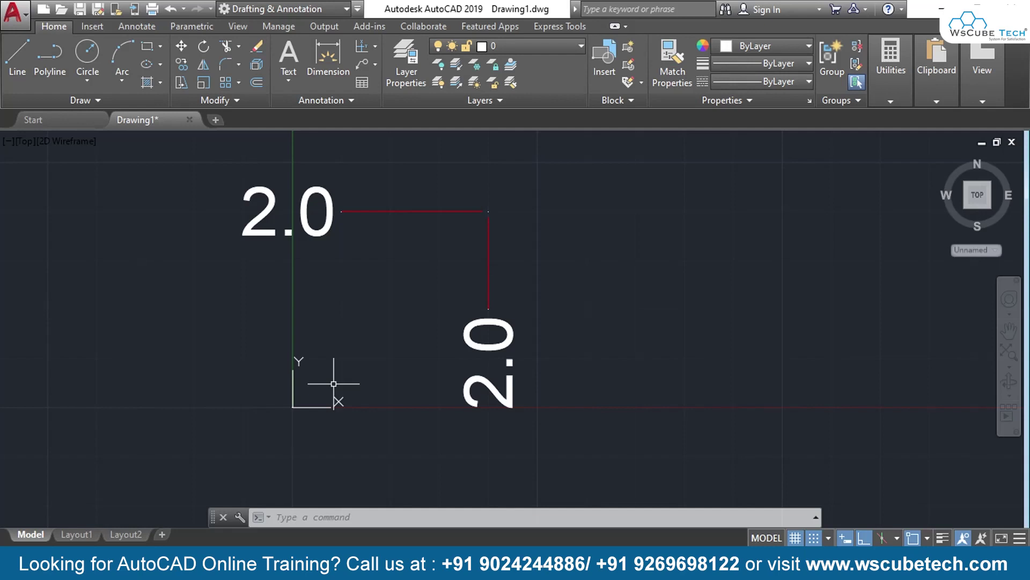
pyautogui.write('UN')
pyautogui.press('Return')
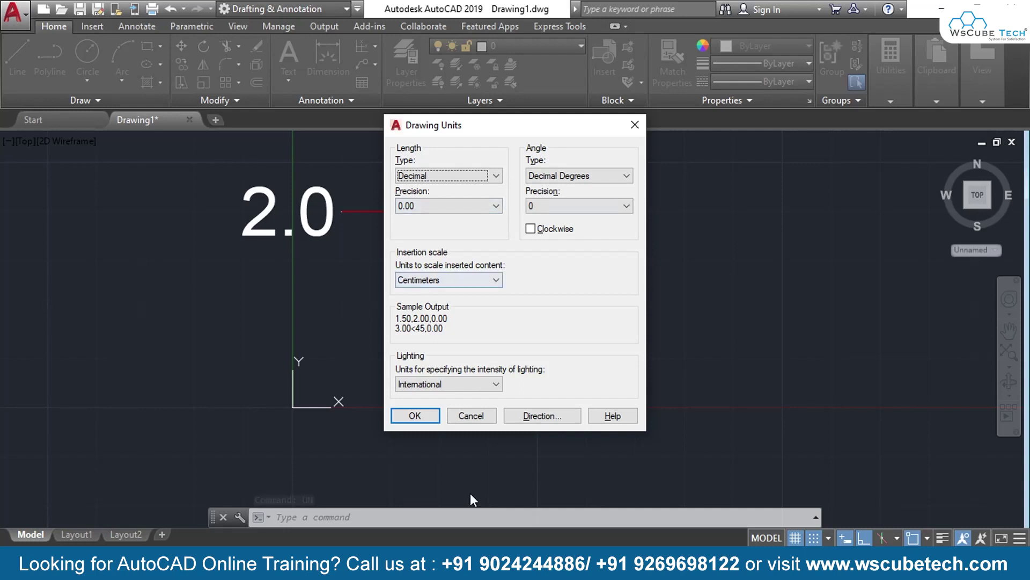
pyautogui.press('Return')
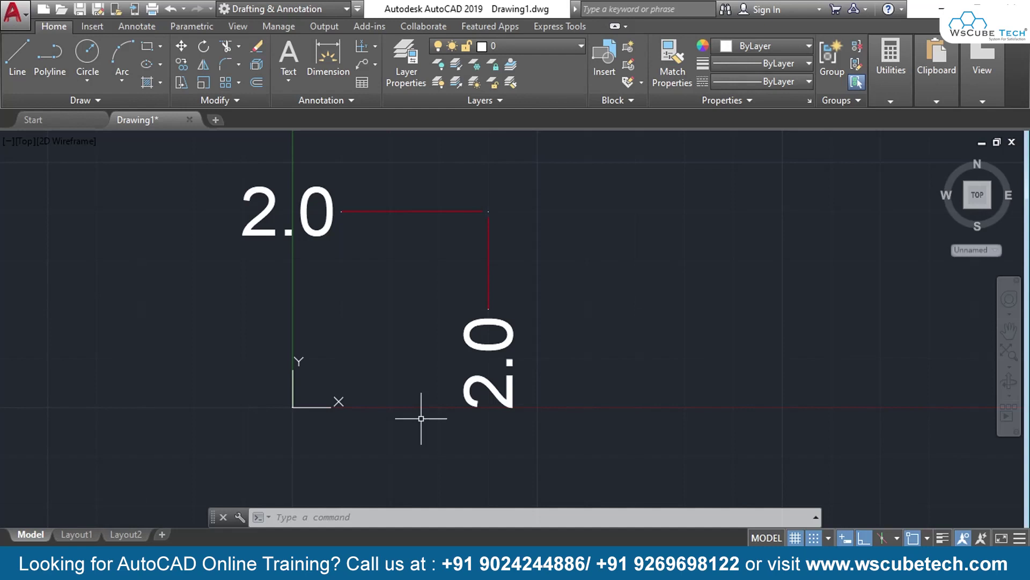
# Turn Snap off and add a horizontal 2.0 linear dimension from the Y axis
pyautogui.press('F9')
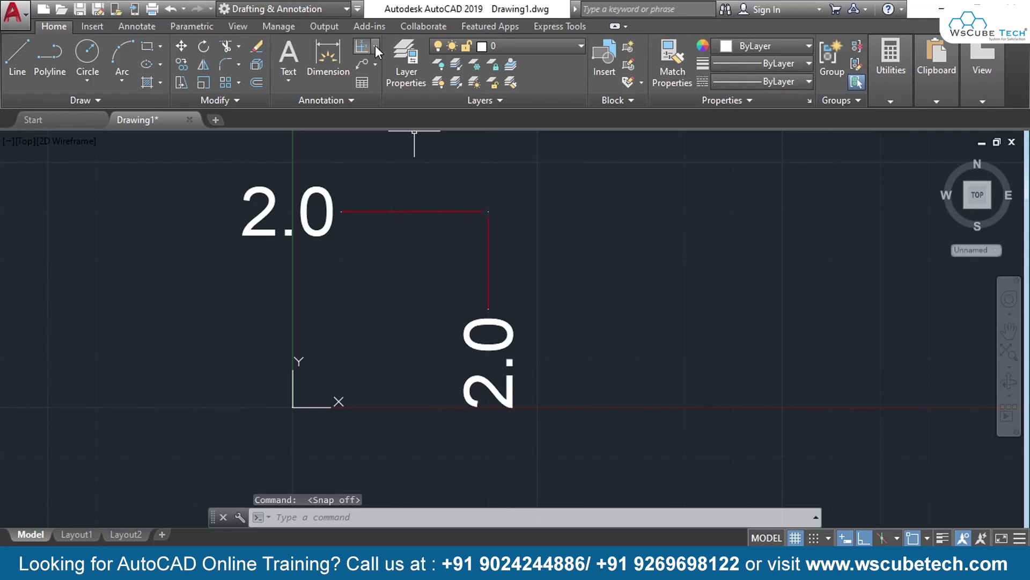
pyautogui.click(365, 46)
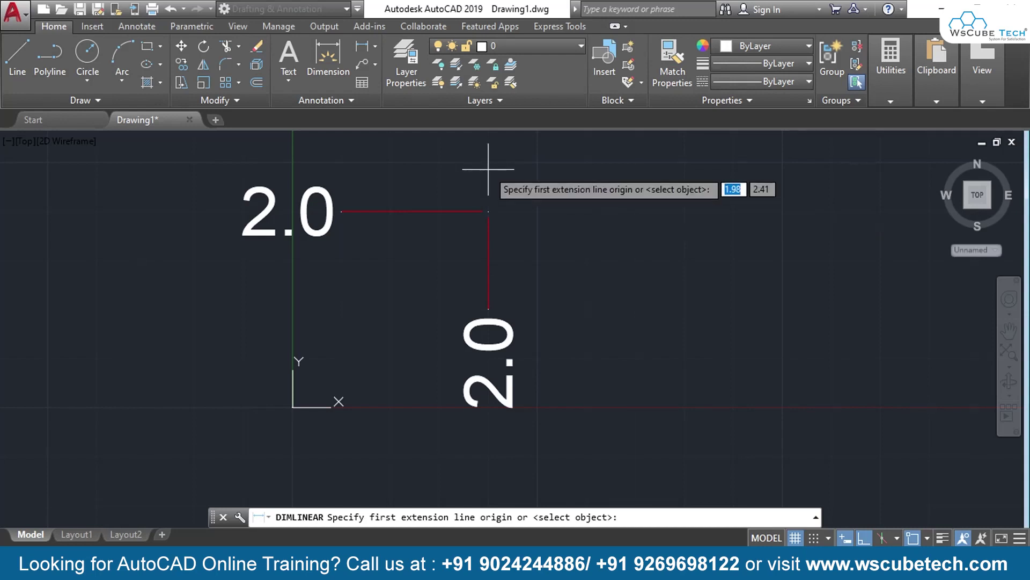
pyautogui.click(488, 163)
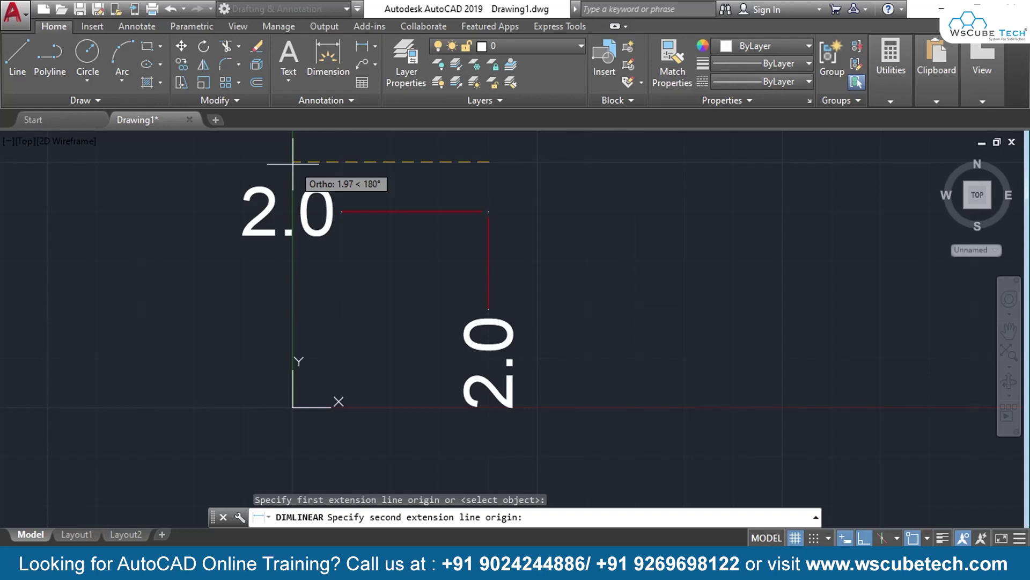
pyautogui.click(292, 162)
pyautogui.click(376, 156)
# Add a vertical 2.0 linear dimension from the point down to the X axis
pyautogui.moveTo(516, 207); pyautogui.dragTo(539, 265, button='middle')
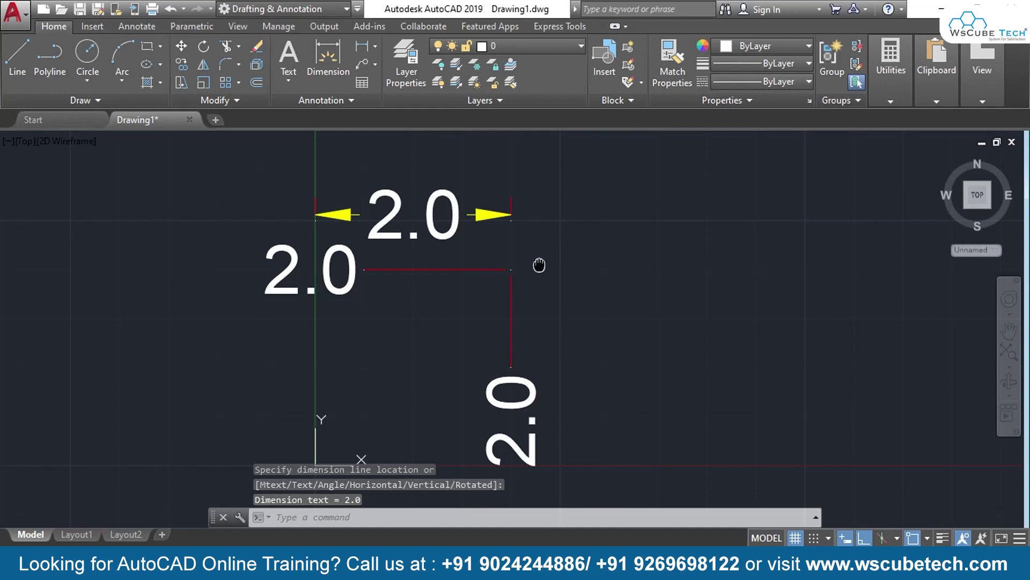
pyautogui.moveTo(539, 265); pyautogui.dragTo(554, 236, button='middle')
pyautogui.press('Return')
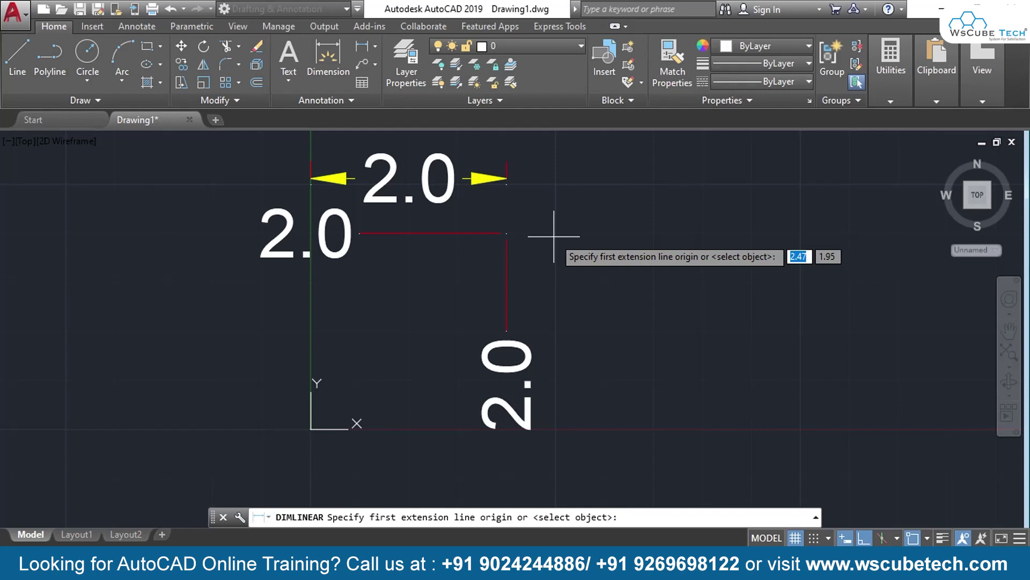
pyautogui.click(555, 233)
pyautogui.click(555, 428)
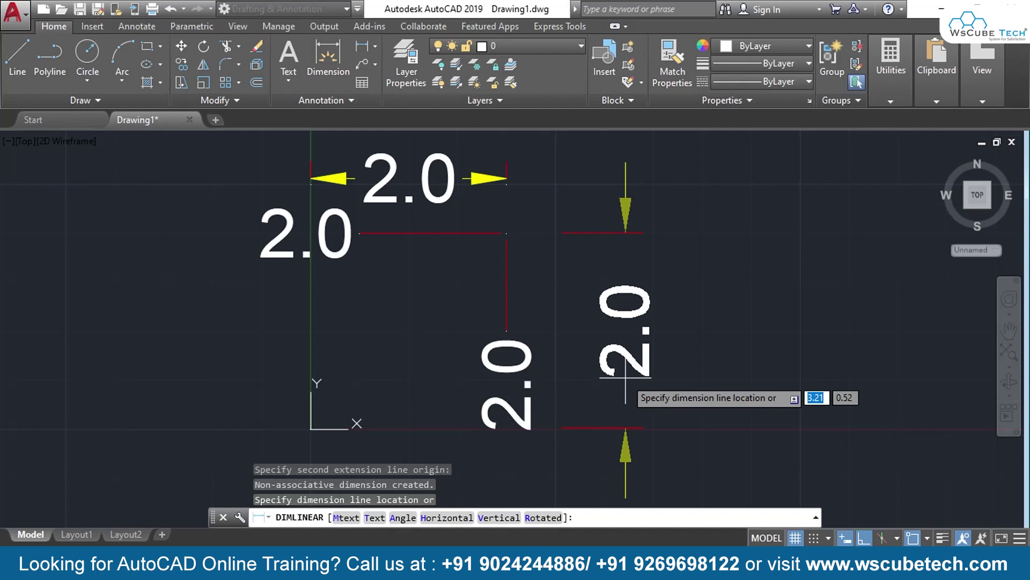
pyautogui.click(626, 377)
pyautogui.scroll(-2, 541, 314)
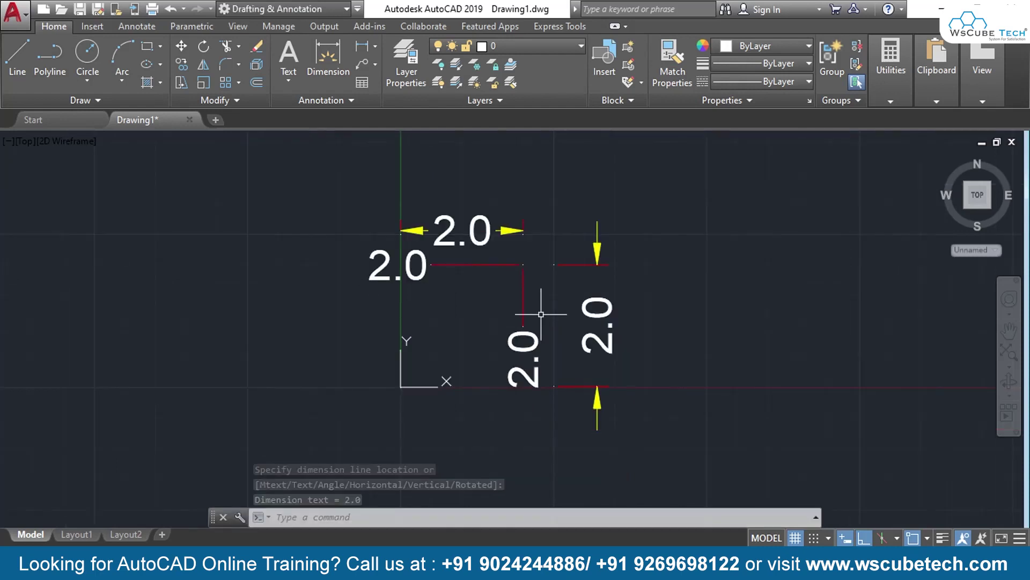
pyautogui.scroll(2, 541, 314)
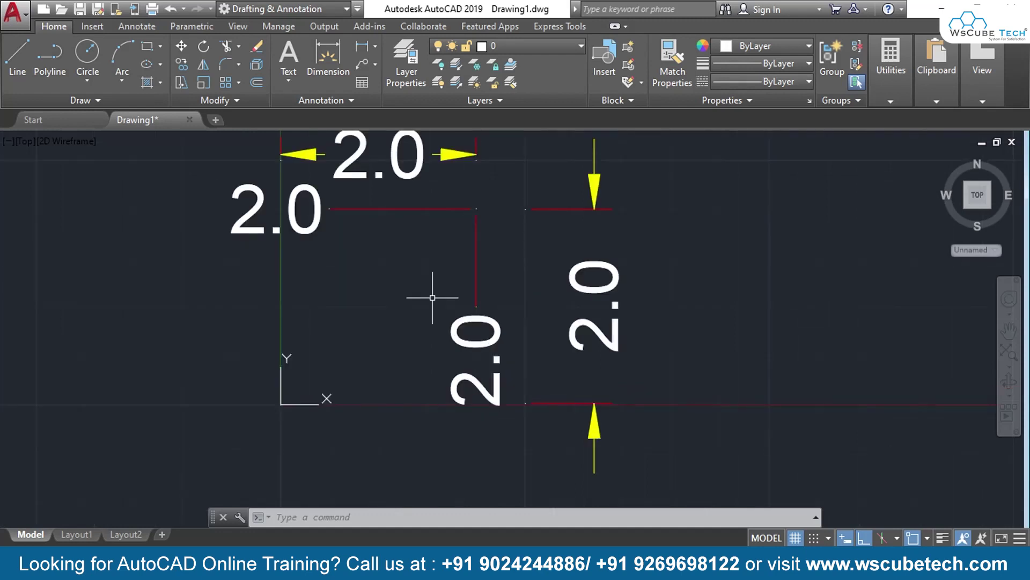
# Erase all four 2.0 dimensions and begin a new Ordinate dimension
pyautogui.hotkey('ctrl', 'a')
pyautogui.press('Delete')
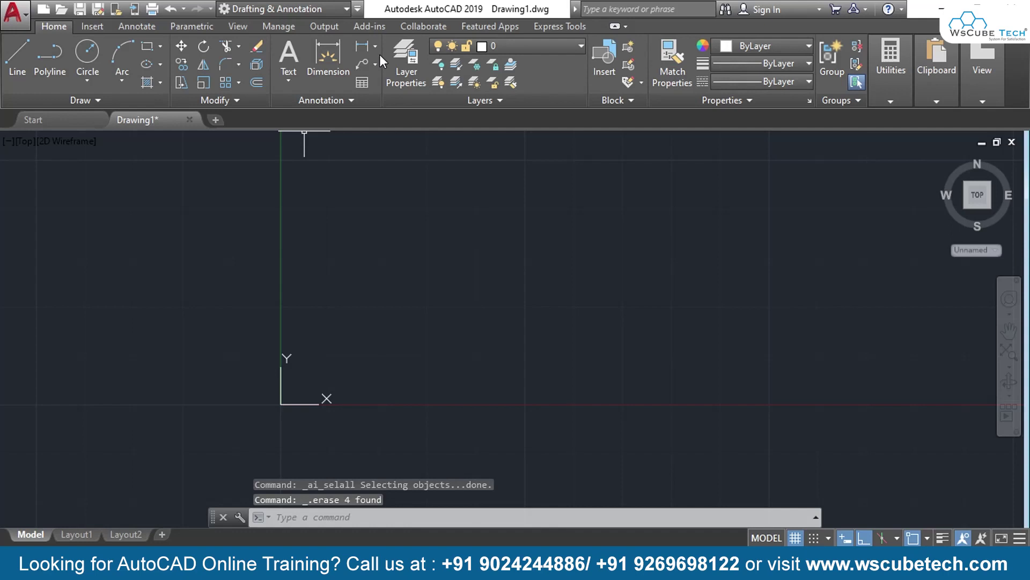
pyautogui.click(375, 46)
pyautogui.click(386, 186)
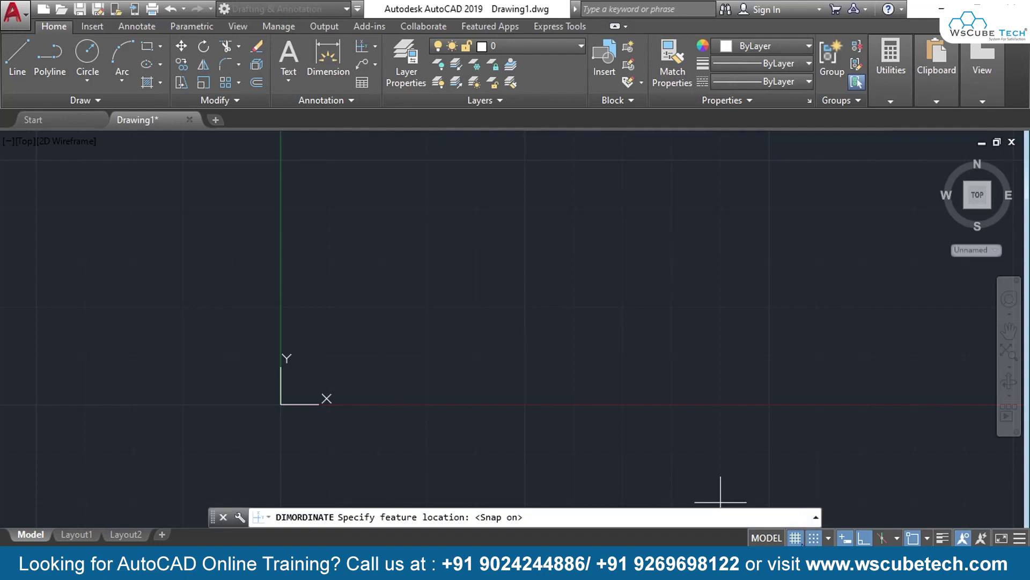
# Place a 2.5 X ordinate below and a 1.5 Y ordinate left of the point
pyautogui.click(525, 404)
pyautogui.click(525, 414)
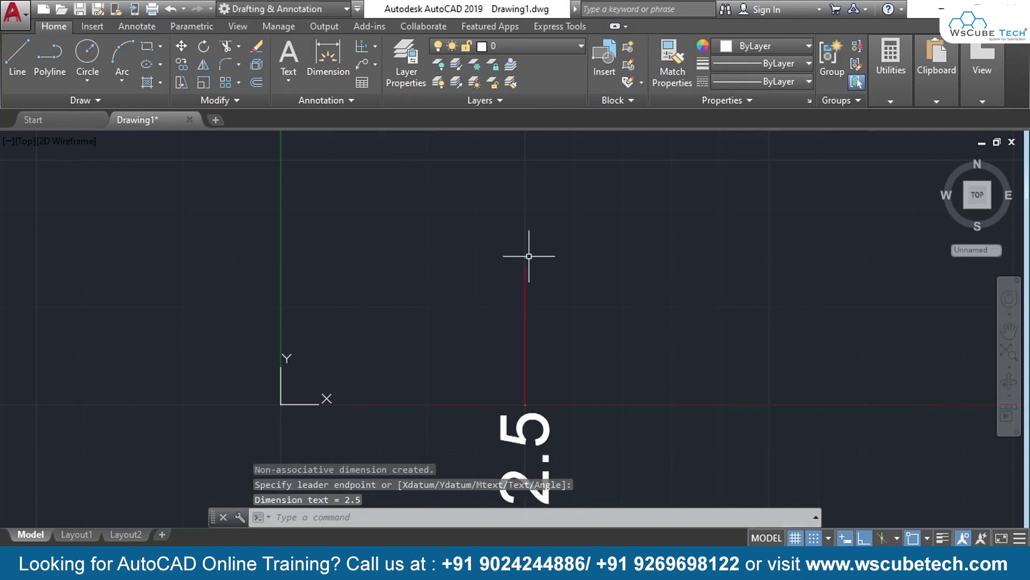
pyautogui.click(529, 256)
pyautogui.click(232, 258)
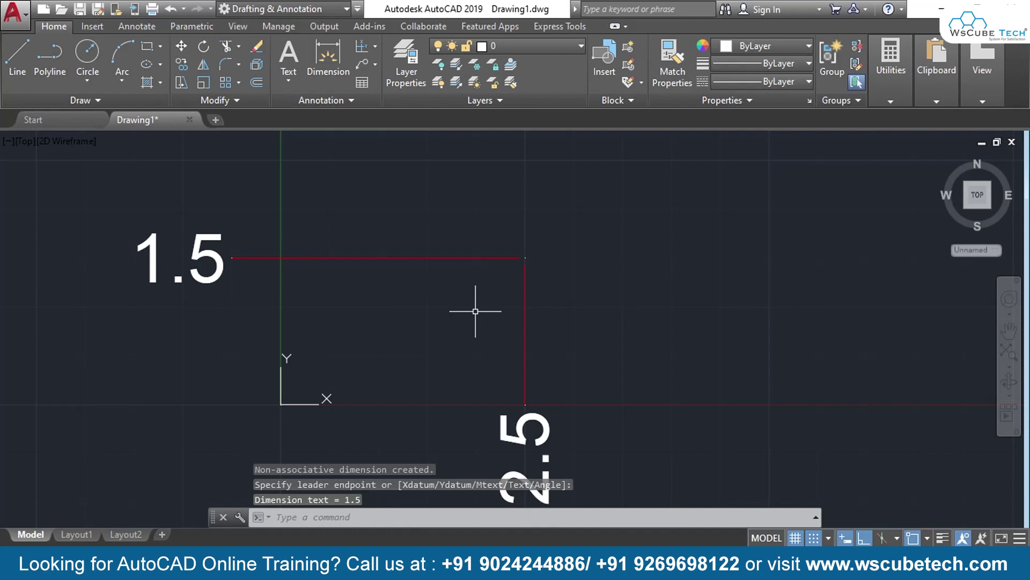
pyautogui.moveTo(475, 310); pyautogui.dragTo(458, 281, button='middle')
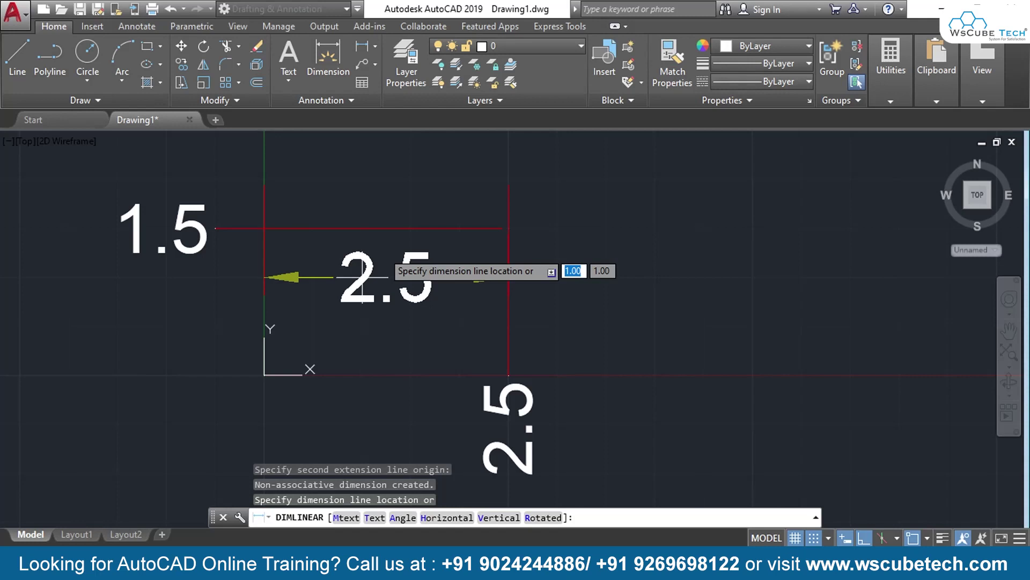
# Place the horizontal 2.5 and vertical 1.5 linear check dimensions, recentring the view
pyautogui.click(483, 179)
pyautogui.press('Return')
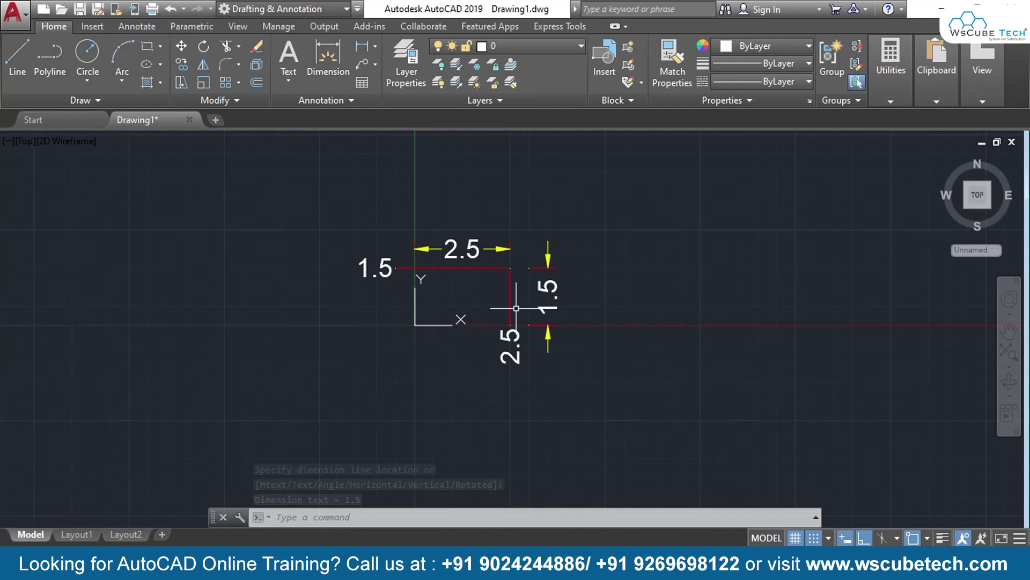
pyautogui.scroll(2, 516, 308)
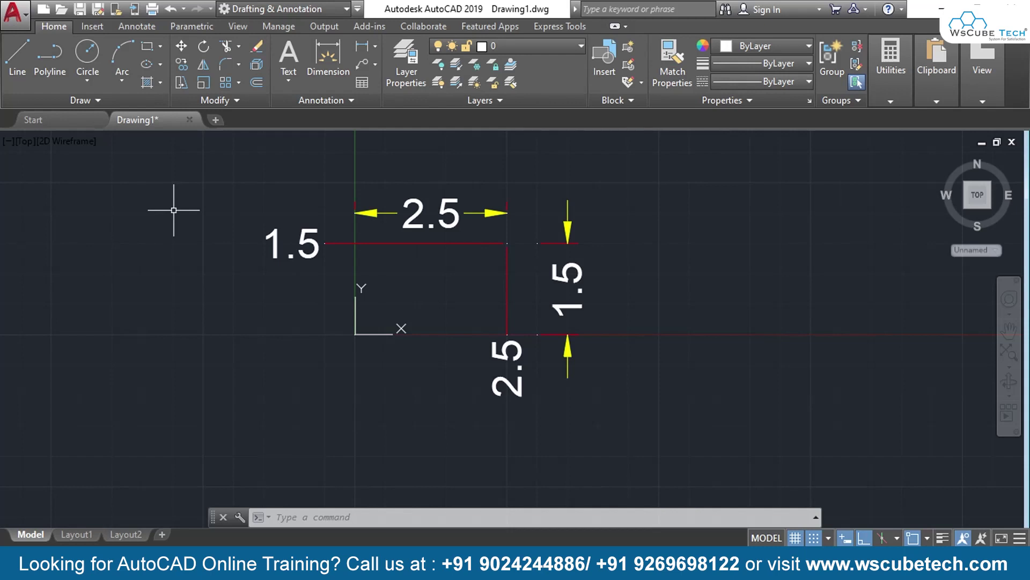
pyautogui.moveTo(597, 231); pyautogui.dragTo(523, 279, button='middle')
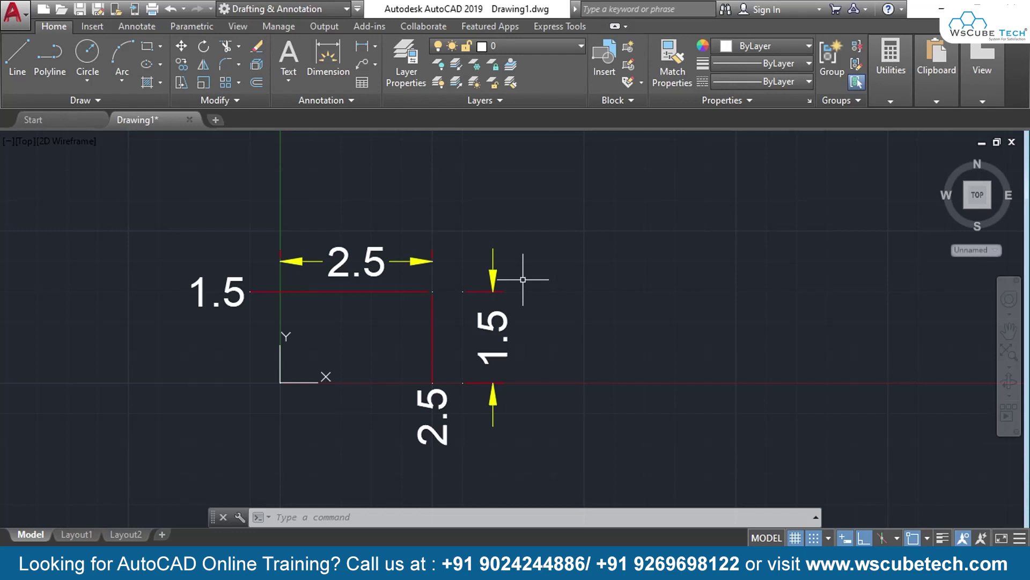
# With DOR, add a 5.0 X ordinate dimension with a jogged leader
pyautogui.write('dor')
pyautogui.press('Return')
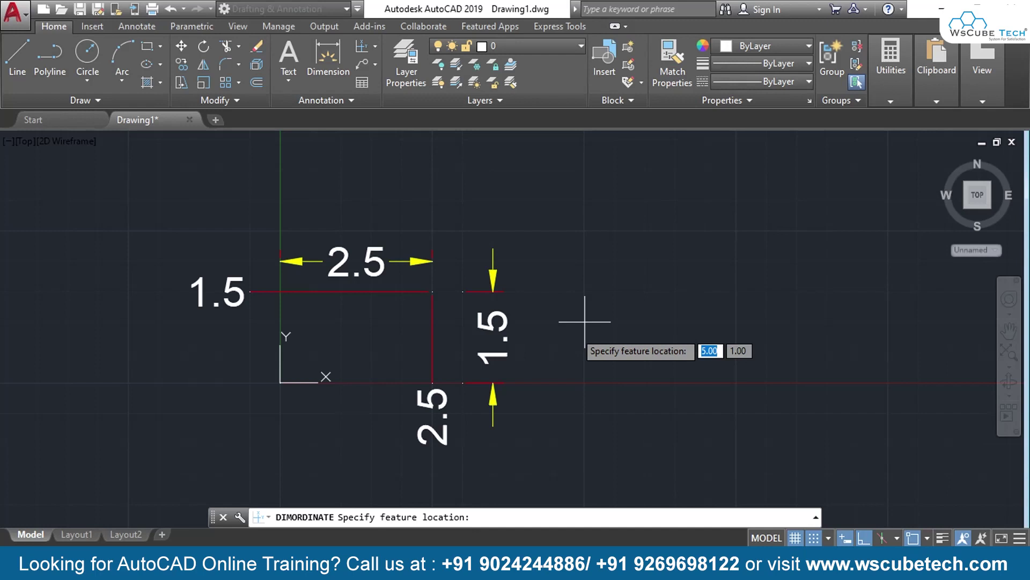
pyautogui.click(585, 322)
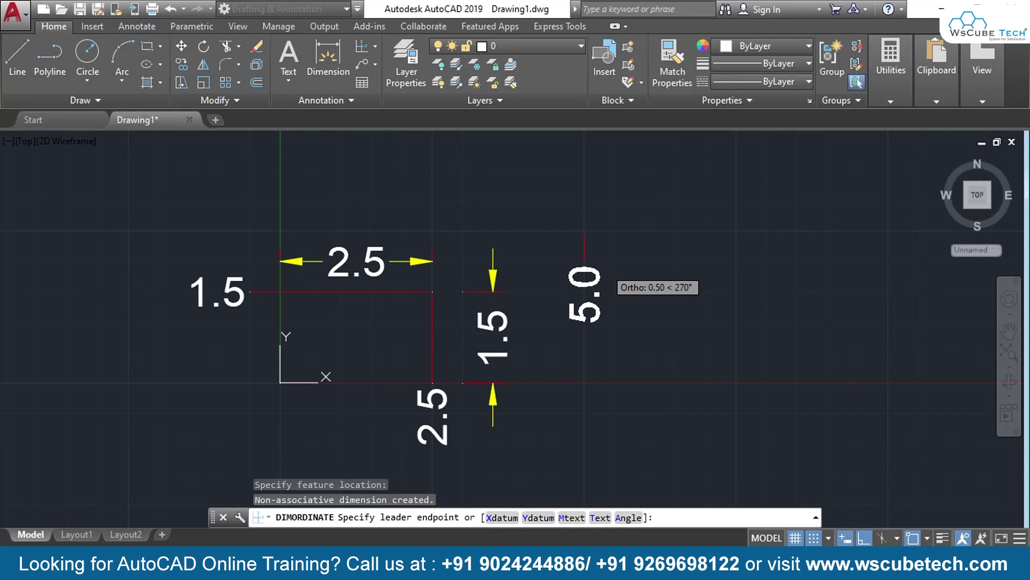
pyautogui.write('x')
pyautogui.press('Return')
pyautogui.click(658, 295)
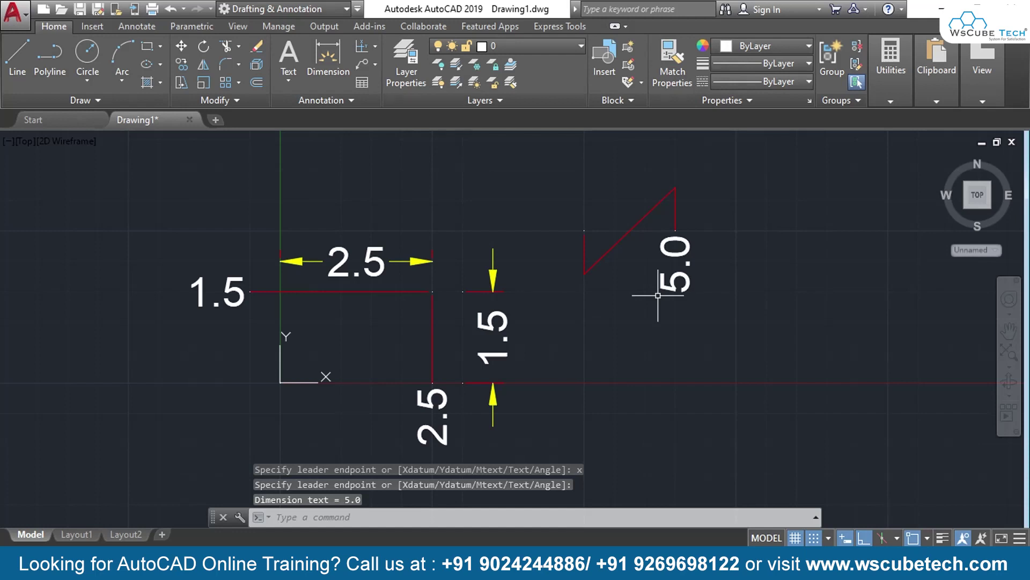
# Add linear check dimensions of 5.0 and a vertical 2.5 to the X axis
pyautogui.click(584, 231)
pyautogui.click(585, 383)
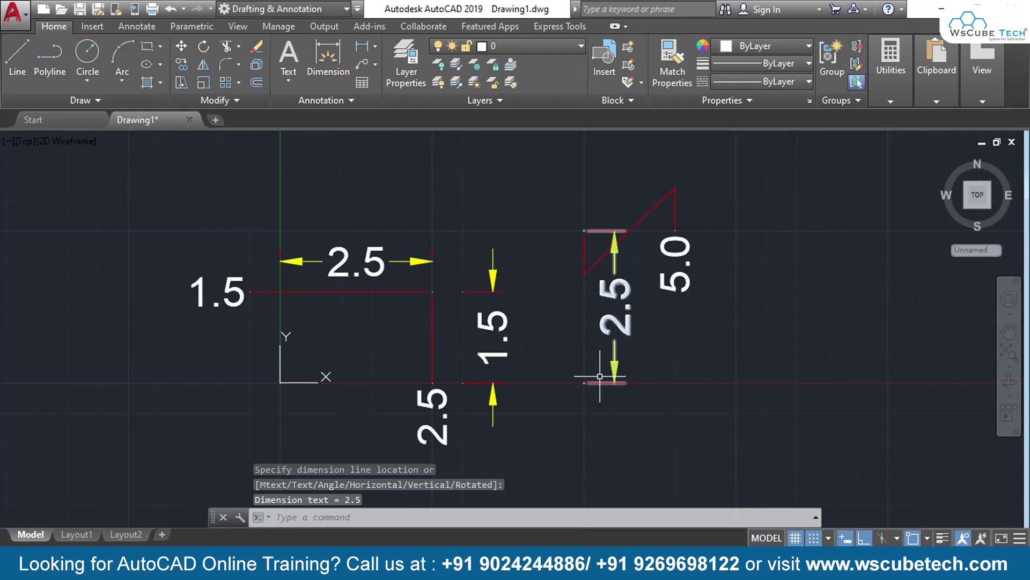
pyautogui.press('Return')
pyautogui.click(585, 382)
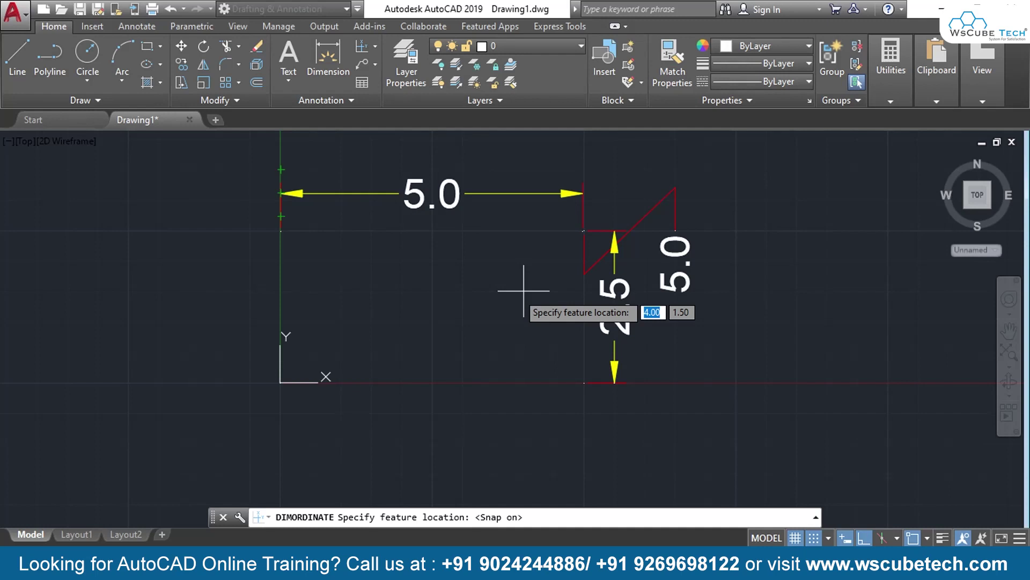
# Pick a new feature point and force a Y ordinate previewing 2.5
pyautogui.moveTo(524, 290); pyautogui.dragTo(517, 361, button='middle')
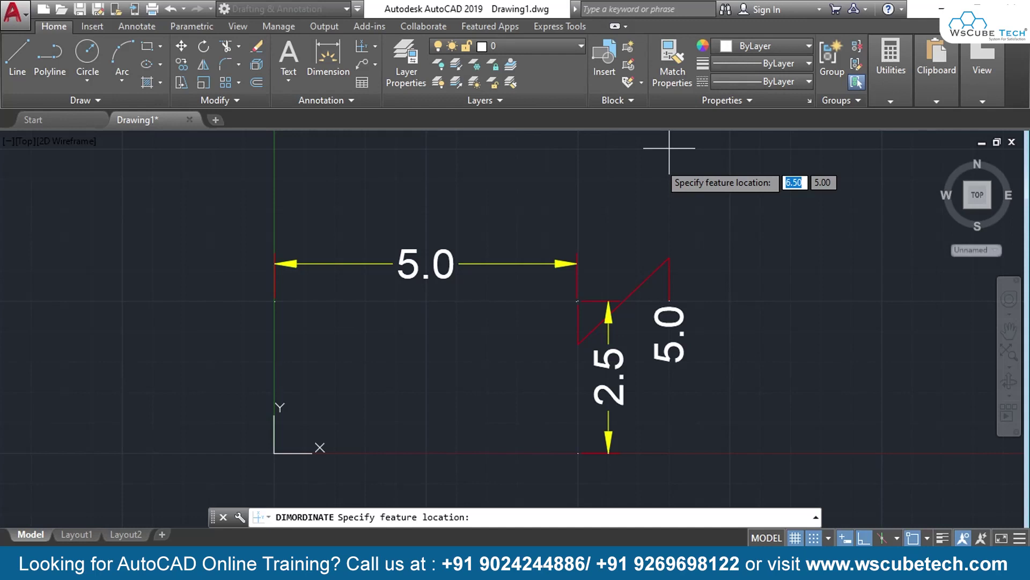
pyautogui.click(669, 147)
pyautogui.write('y')
pyautogui.press('Return')
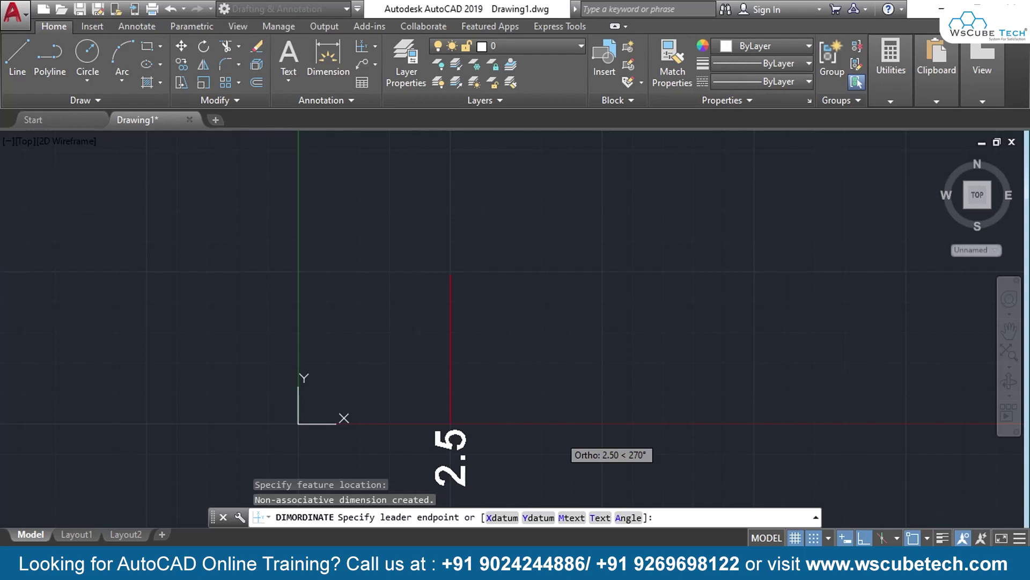
# Edit the ordinate text in the Mtext editor, then place the 2.5 leader endpoint
pyautogui.write('m')
pyautogui.press('Return')
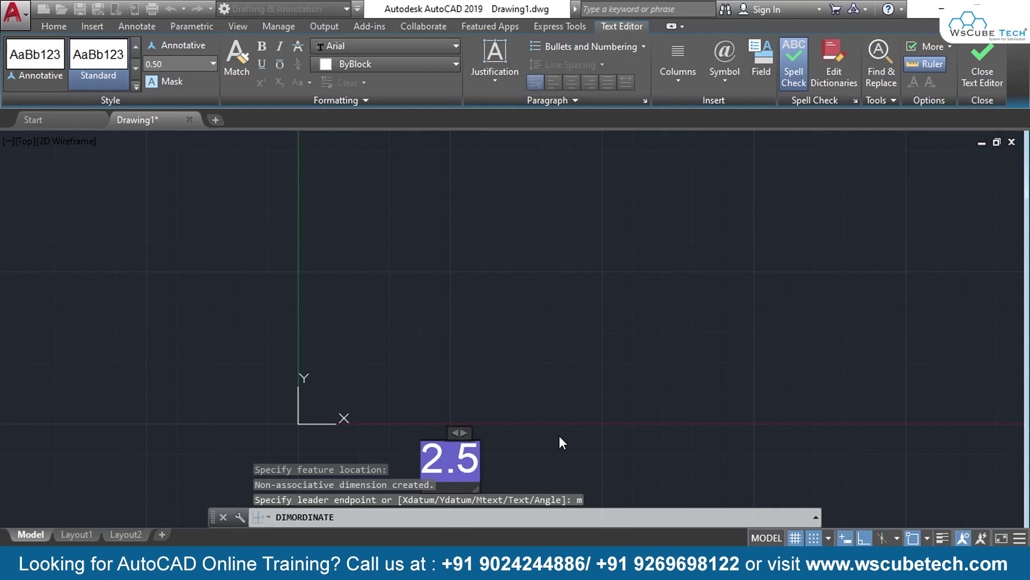
pyautogui.click(559, 436)
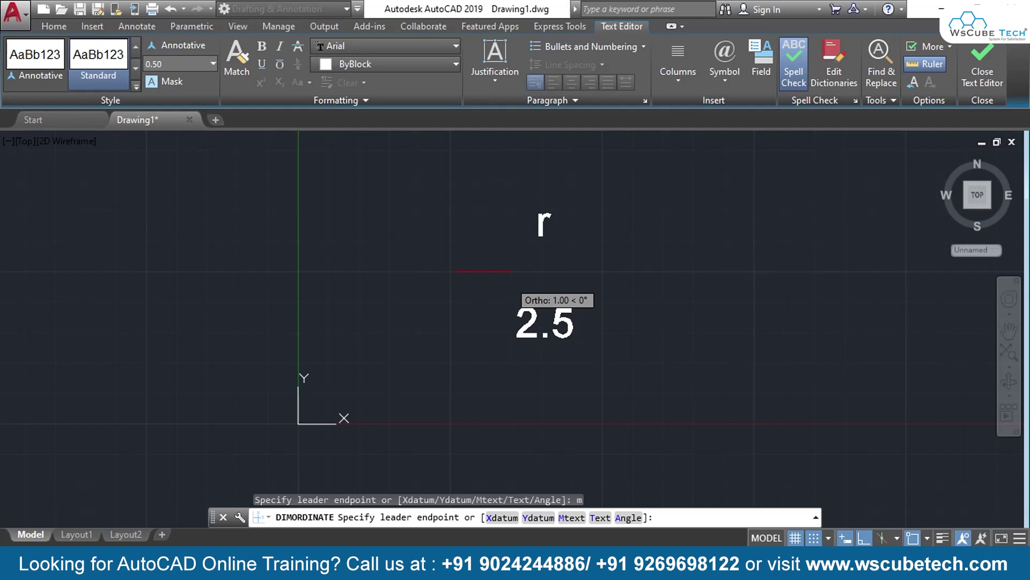
pyautogui.click(320, 489)
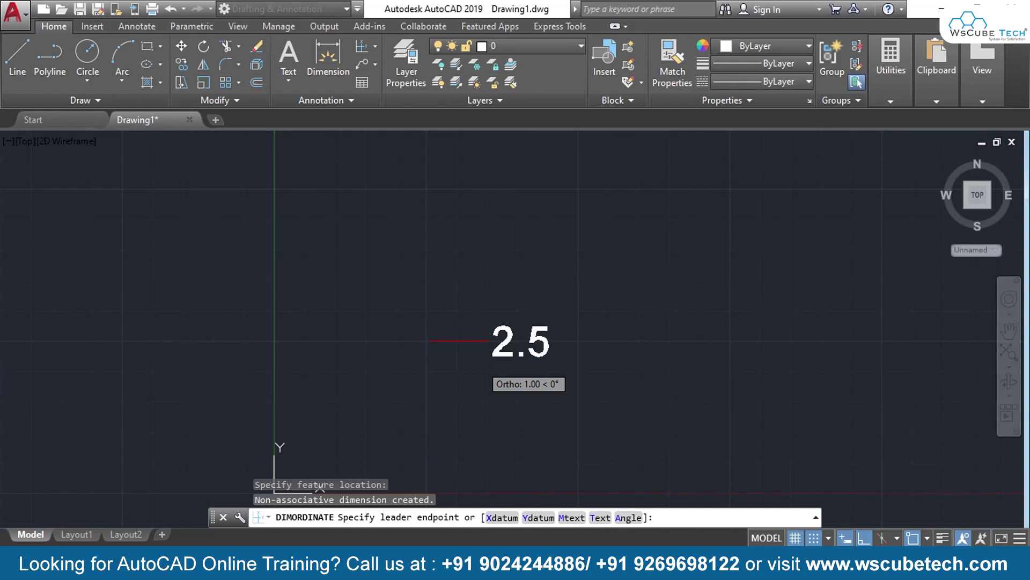
# Replace the next ordinate's measured value with the text 'auto'
pyautogui.write('t')
pyautogui.press('Return')
pyautogui.write('auto')
pyautogui.press('Return')
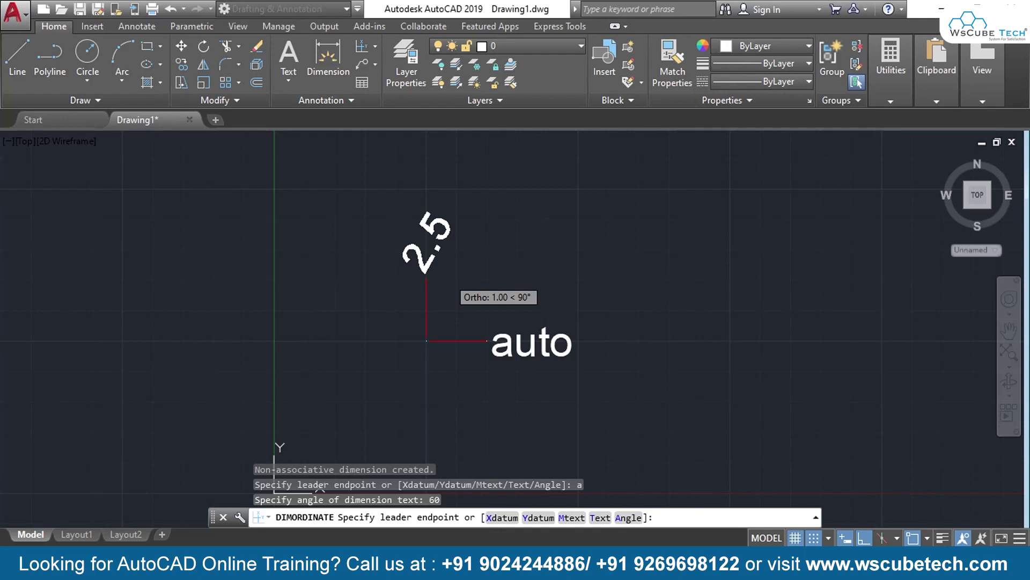
# Cancel the ordinate dimension with 60° angled text
pyautogui.press('Escape')
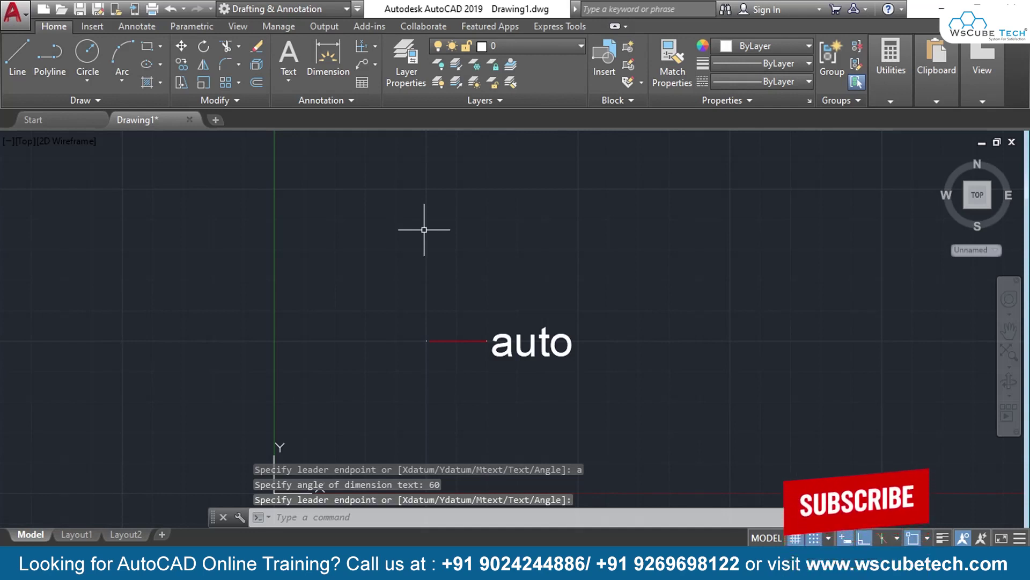
# Show the list of dimension types from the Annotation panel's Dimension dropdown
pyautogui.click(374, 46)
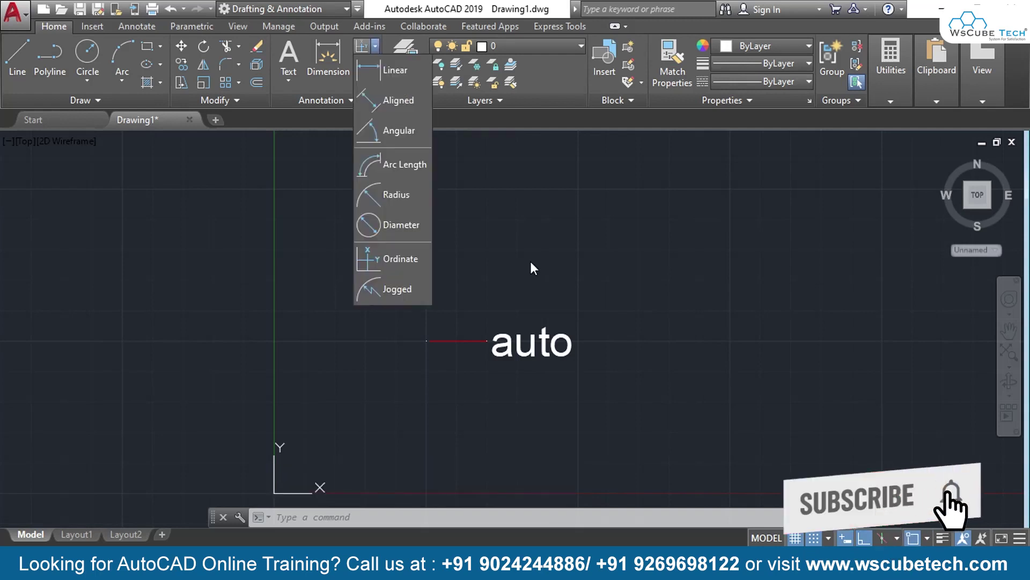